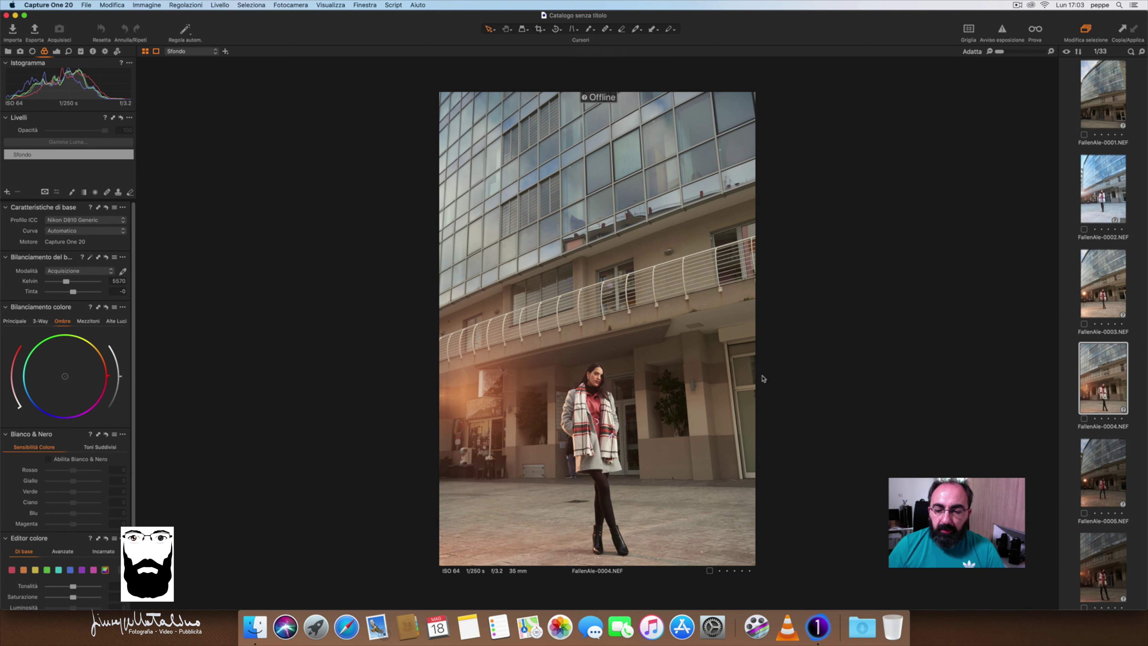
pyautogui.click(72, 6)
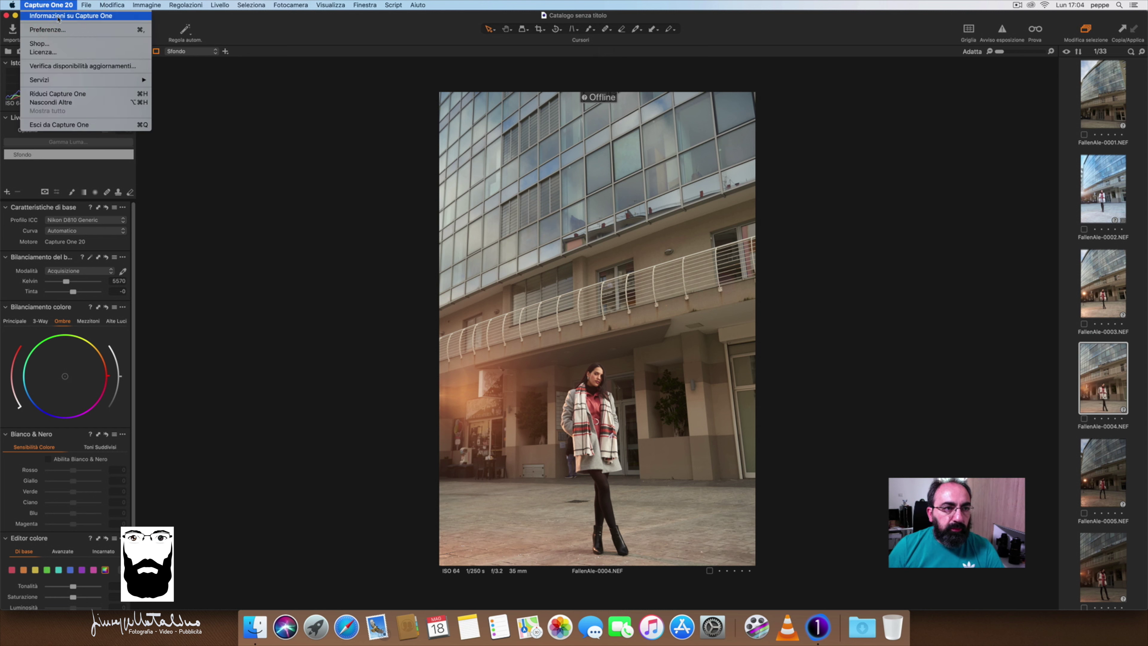
pyautogui.click(58, 18)
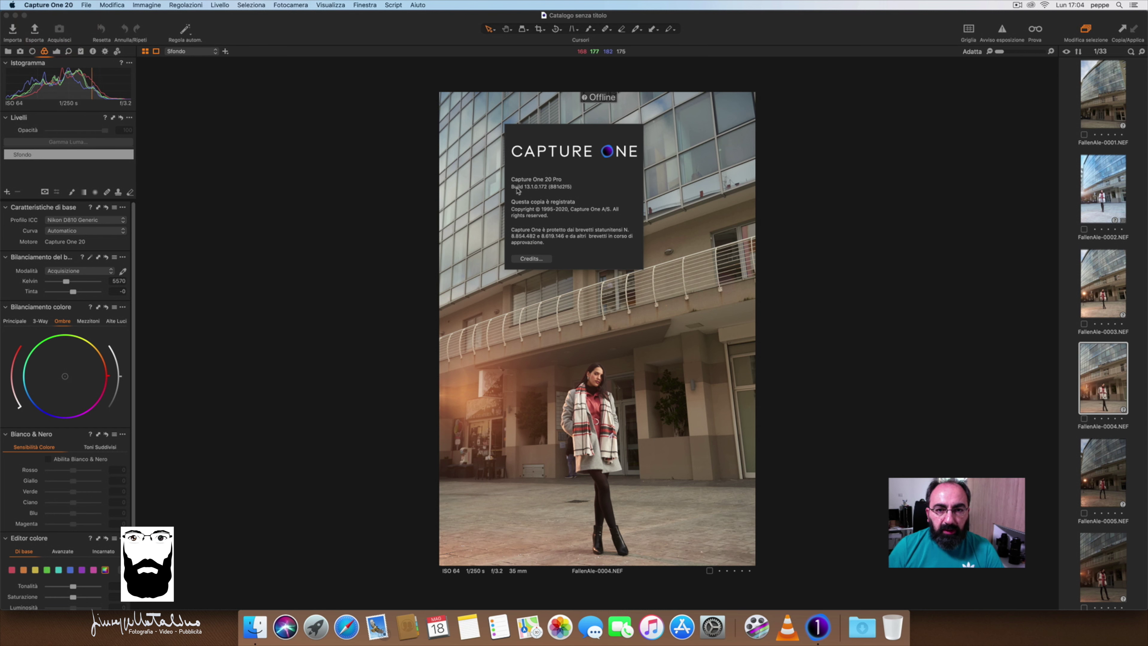
pyautogui.click(409, 233)
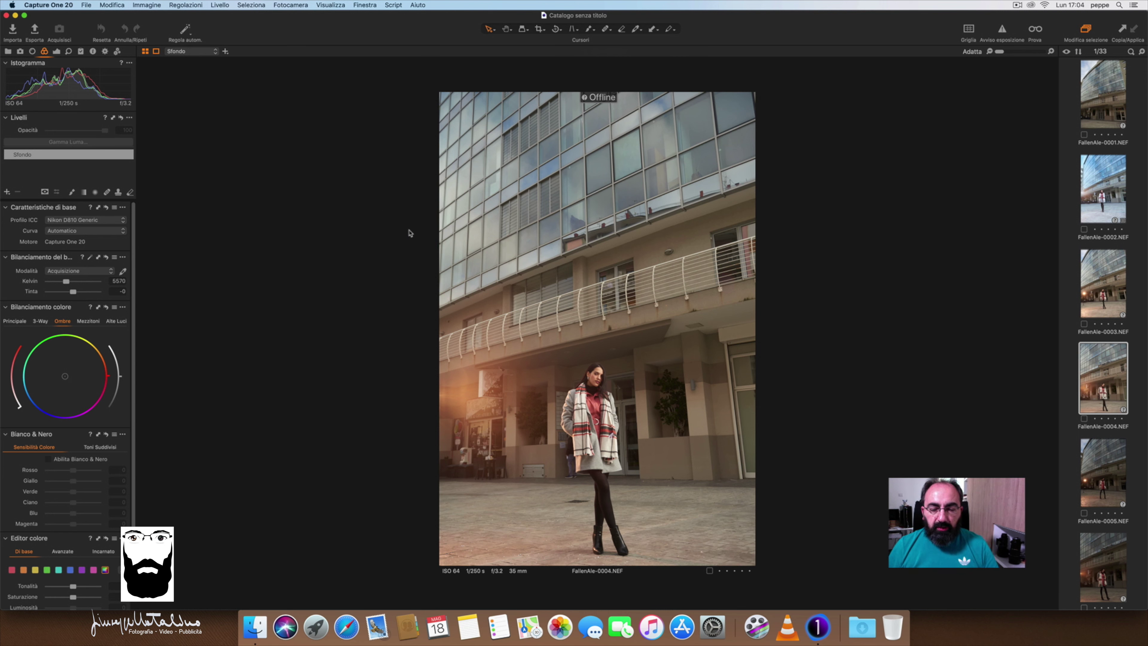